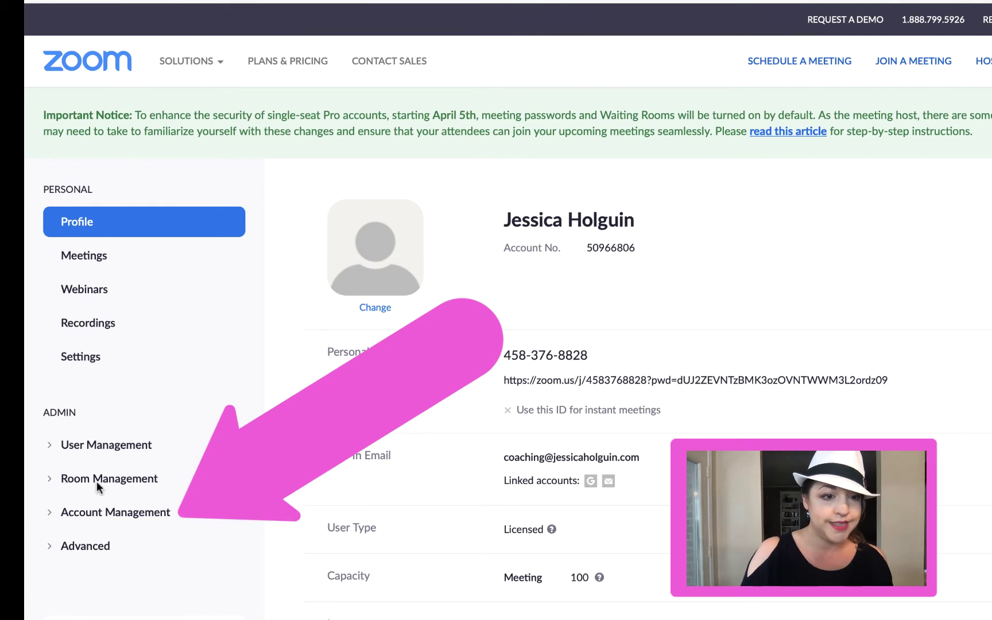
Open Account Settings from Admin > Account Management in the sidebar
{"action": "left_click", "coordinate": [109, 514]}
{"action": "scroll", "coordinate": [92, 517], "scroll_direction": "down", "scroll_amount": 3}
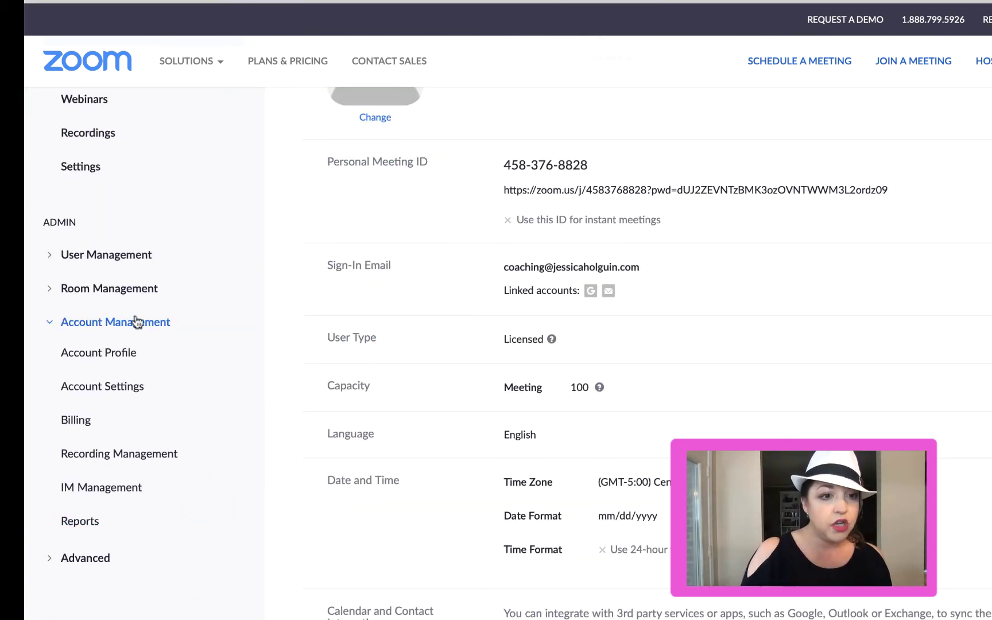
{"action": "left_click", "coordinate": [107, 391]}
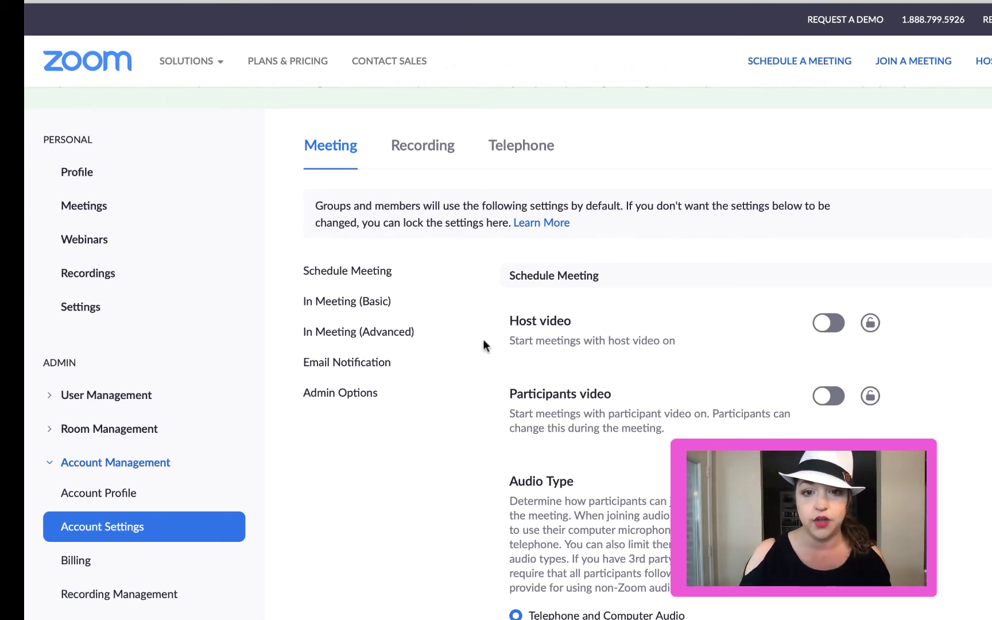
Switch off 'Require a password when scheduling new meetings' under Schedule Meeting and confirm Turn Off
{"action": "scroll", "coordinate": [652, 372], "scroll_direction": "down", "scroll_amount": 5}
{"action": "scroll", "coordinate": [651, 371], "scroll_direction": "down", "scroll_amount": 15}
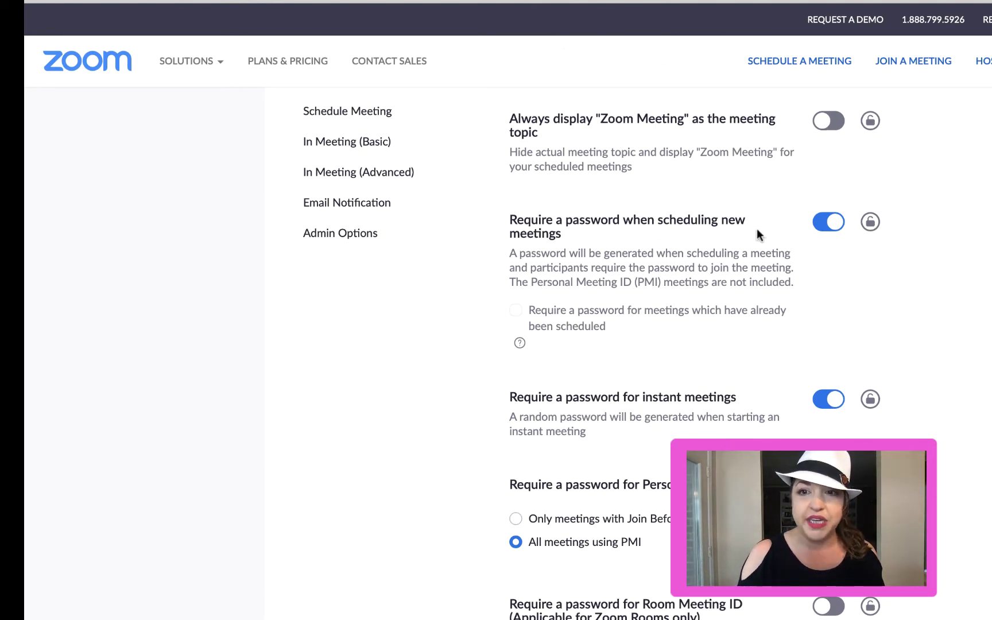
{"action": "left_click", "coordinate": [825, 224]}
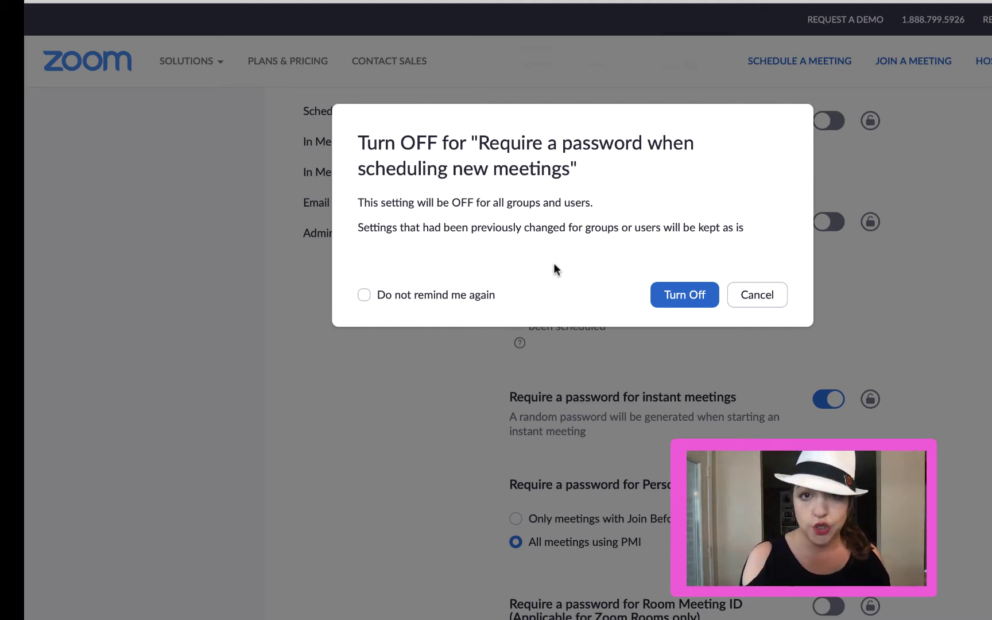
{"action": "key", "text": "Return"}
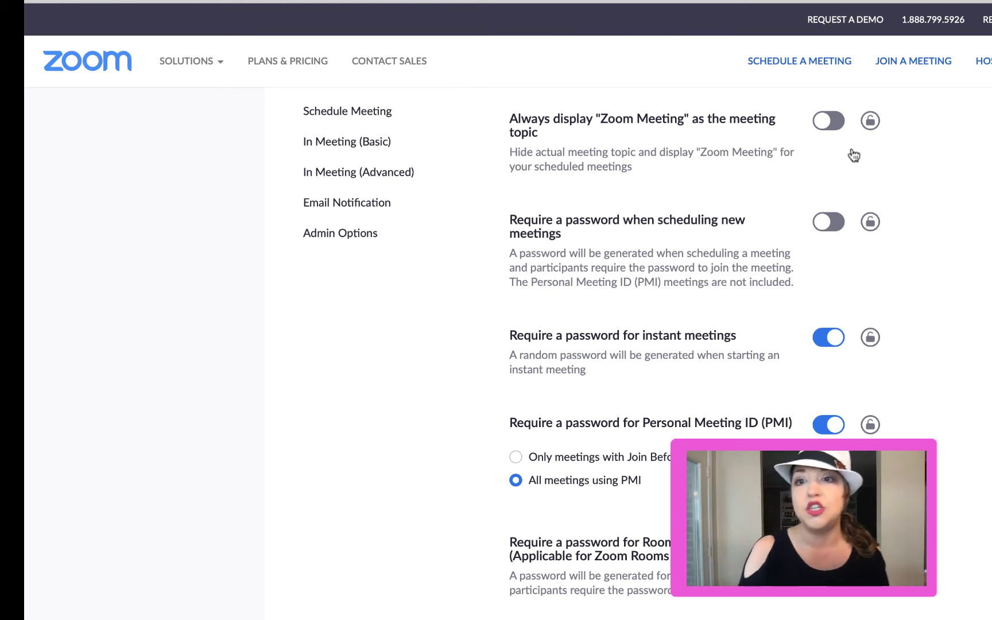
Turn off password requirements for instant meetings and Personal Meeting ID (PMI) meetings, confirming each
{"action": "mouse_move", "coordinate": [950, 83]}
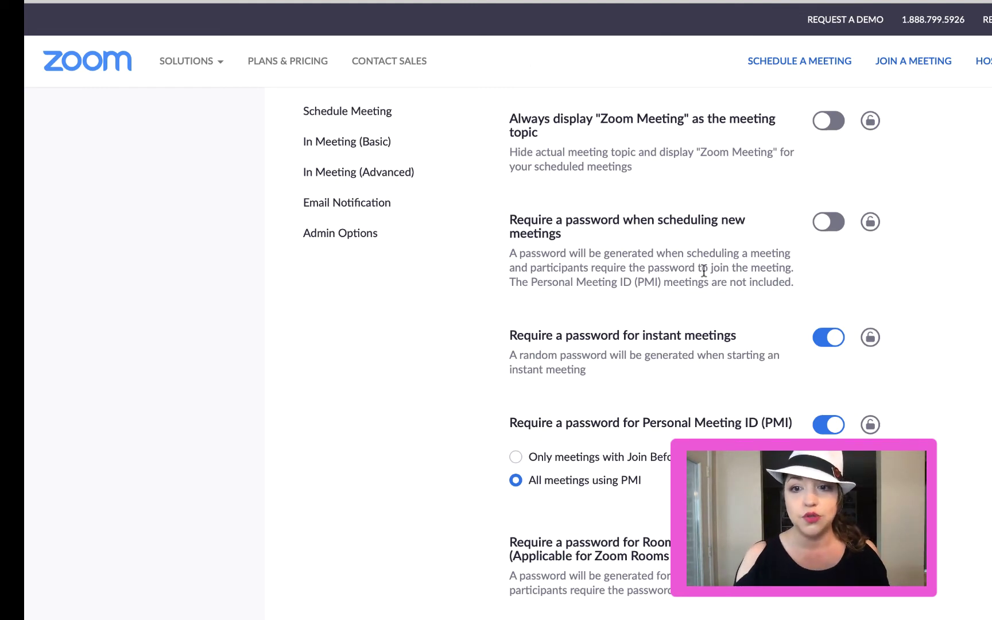
{"action": "left_click", "coordinate": [822, 343]}
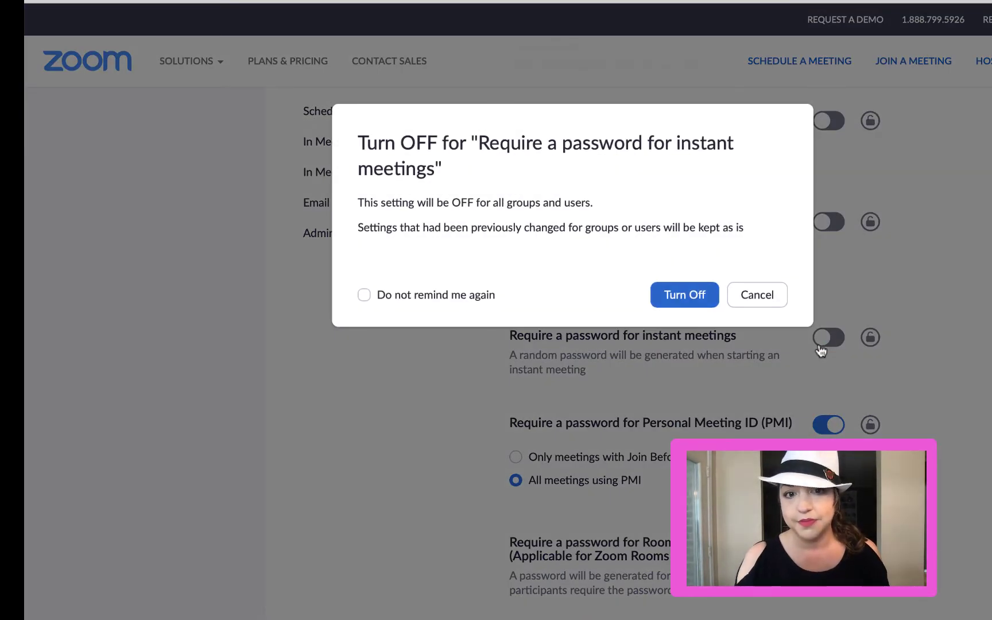
{"action": "left_click", "coordinate": [695, 297]}
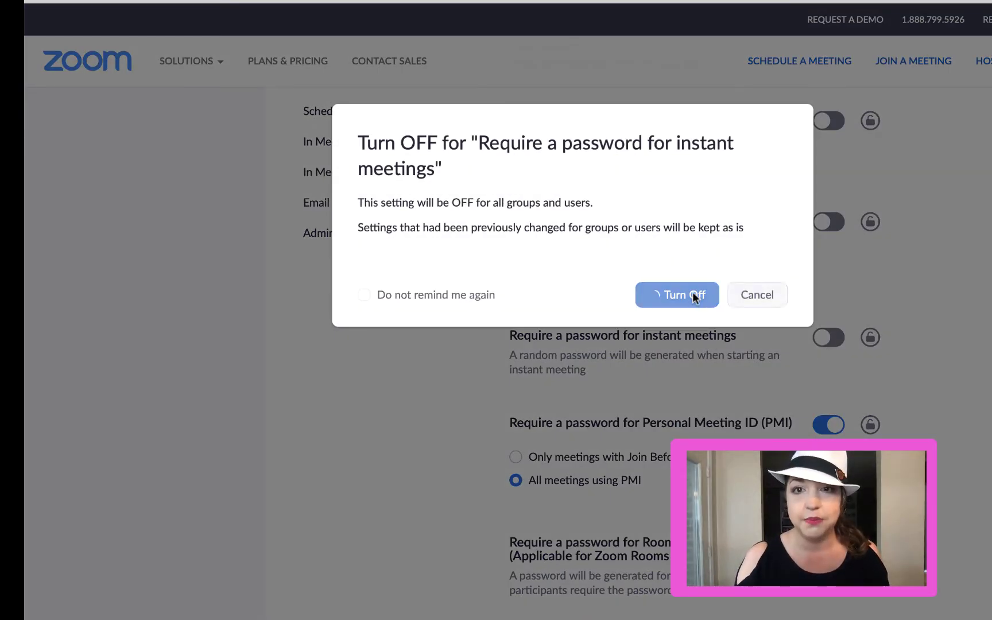
{"action": "scroll", "coordinate": [693, 293], "scroll_direction": "down", "scroll_amount": 3}
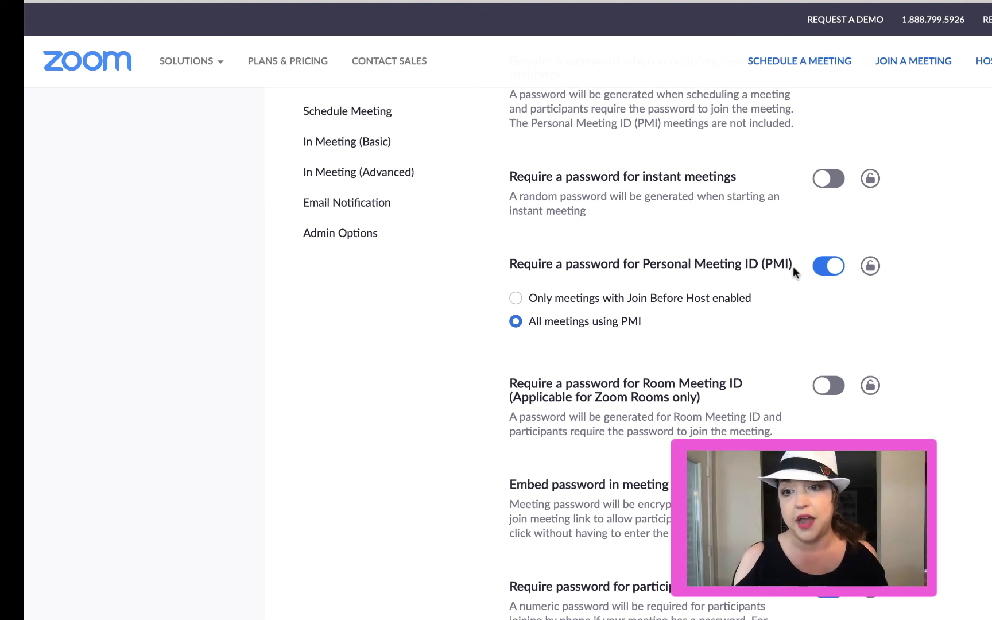
{"action": "left_click", "coordinate": [830, 266]}
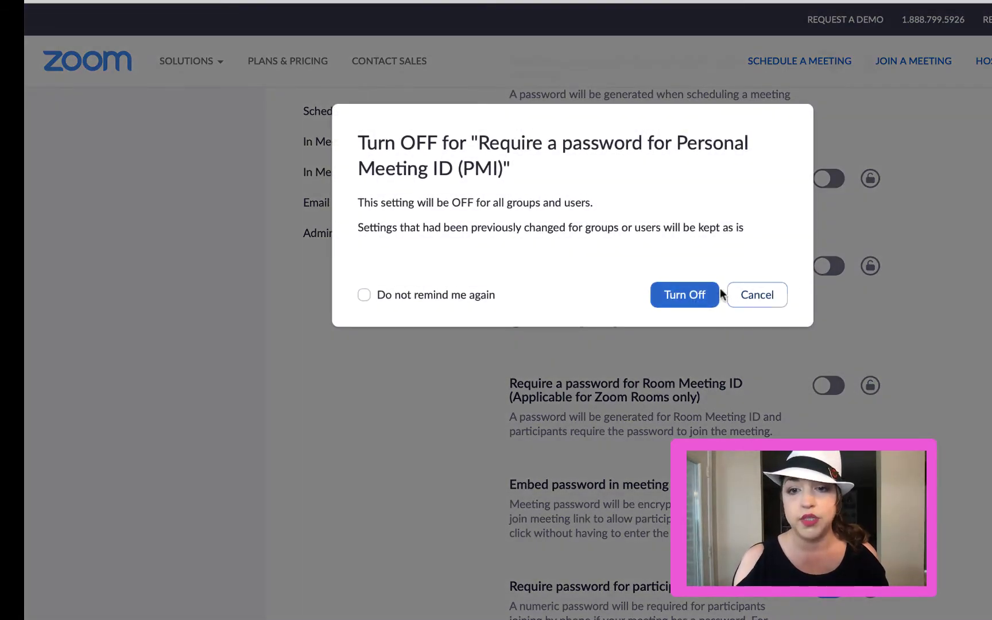
{"action": "left_click", "coordinate": [700, 293]}
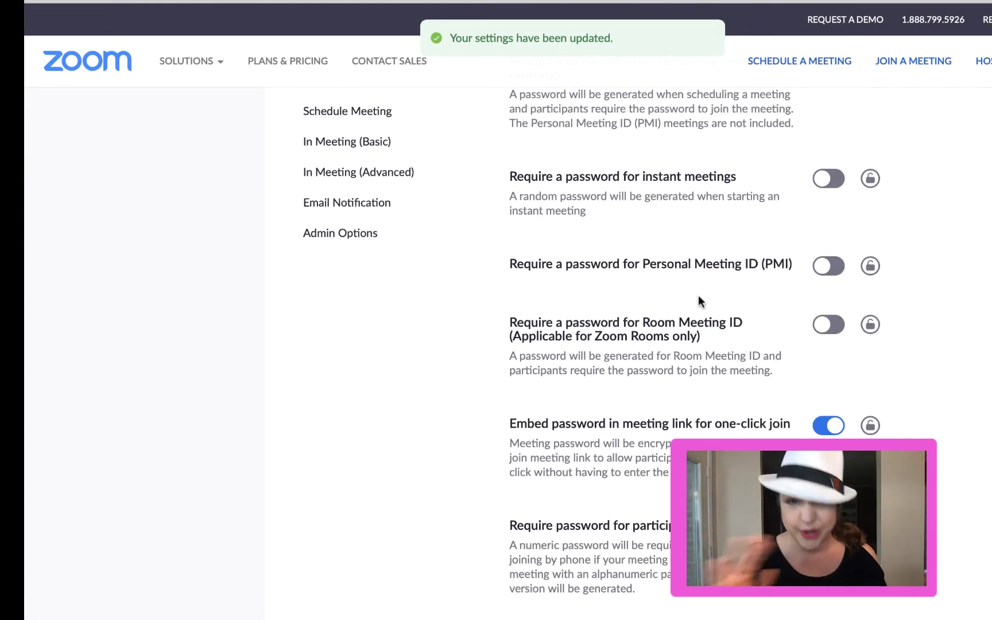
Turn off Embed password in meeting link, phone-participant passwords, and the meeting-list password bypass
{"action": "scroll", "coordinate": [698, 295], "scroll_direction": "down", "scroll_amount": 2}
{"action": "left_click", "coordinate": [817, 366]}
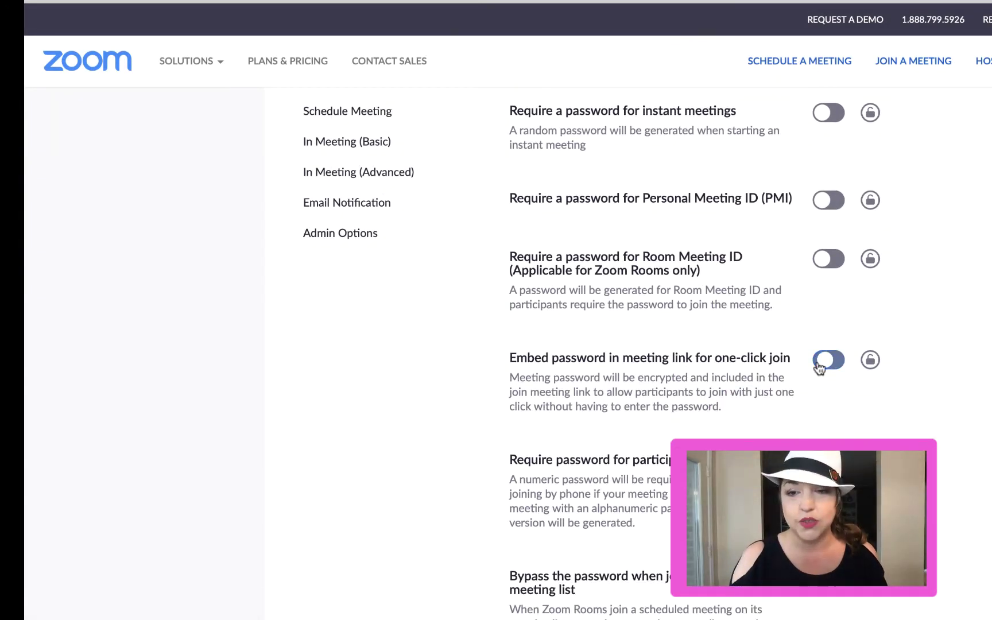
{"action": "scroll", "coordinate": [678, 293], "scroll_direction": "down", "scroll_amount": 4}
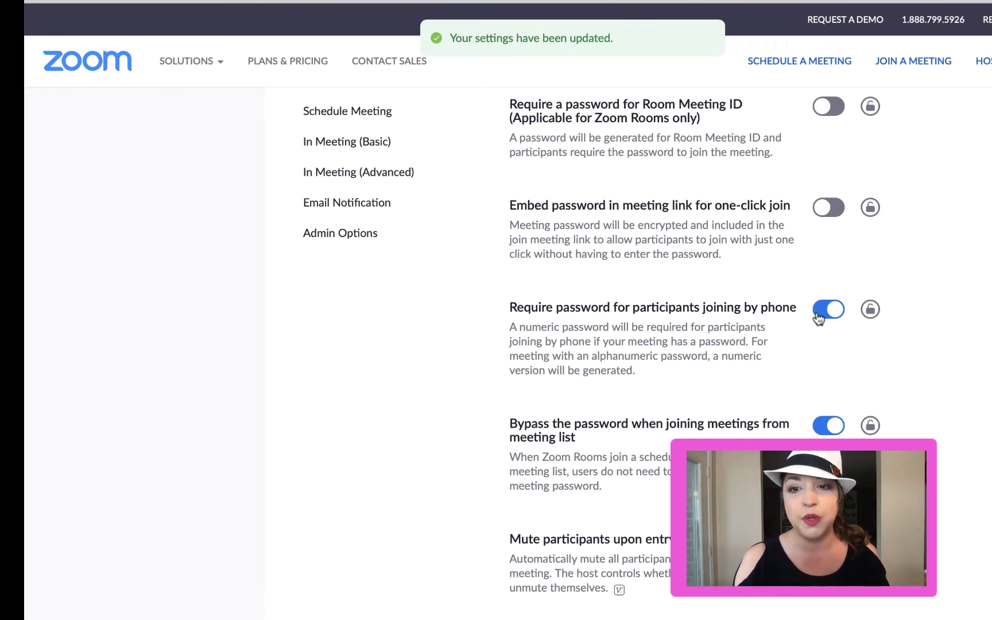
{"action": "left_click", "coordinate": [817, 313]}
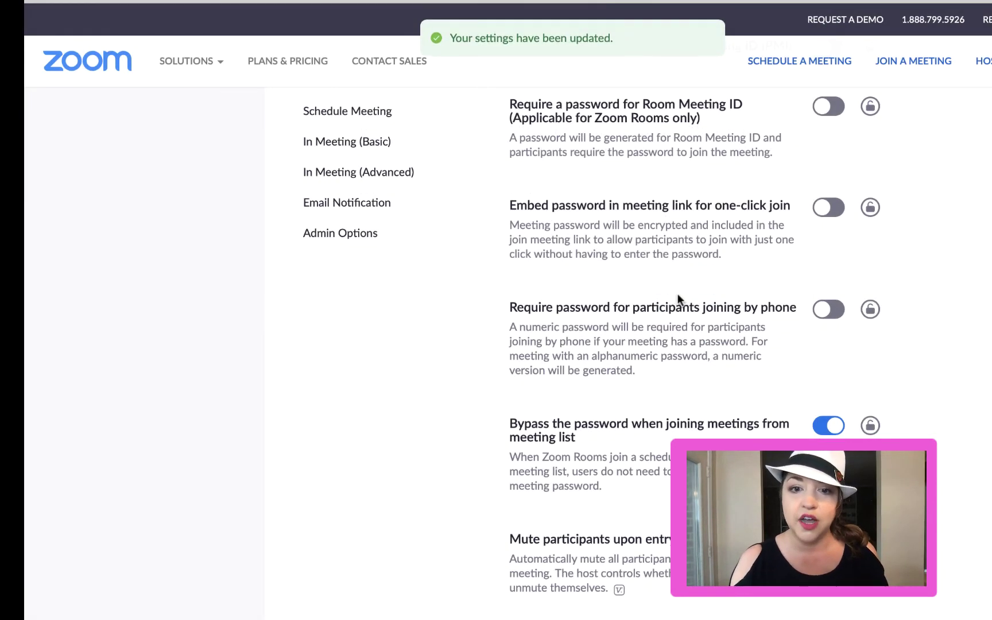
{"action": "scroll", "coordinate": [677, 294], "scroll_direction": "down", "scroll_amount": 3}
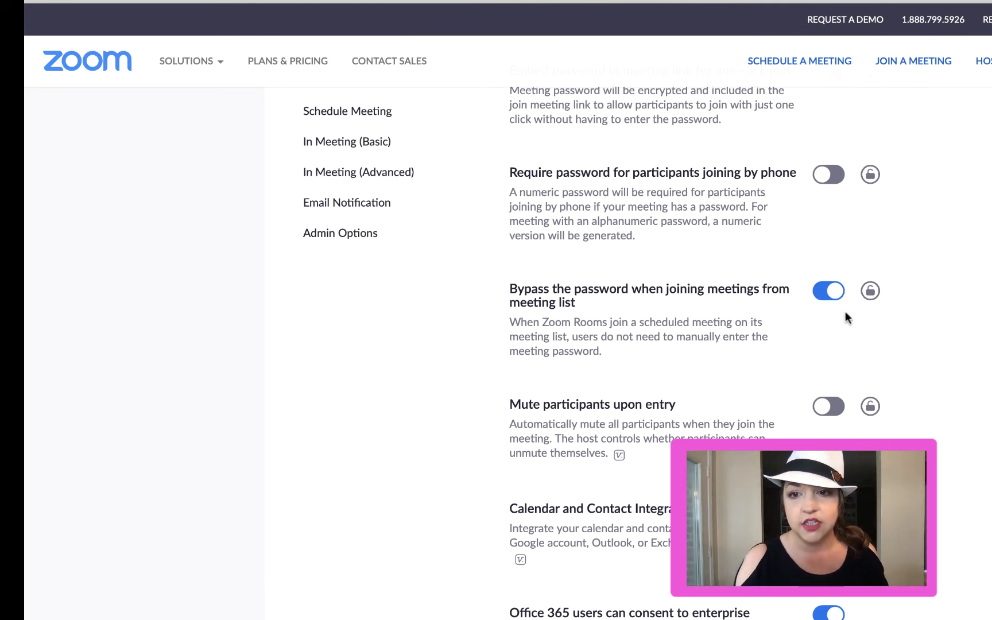
{"action": "left_click", "coordinate": [823, 290]}
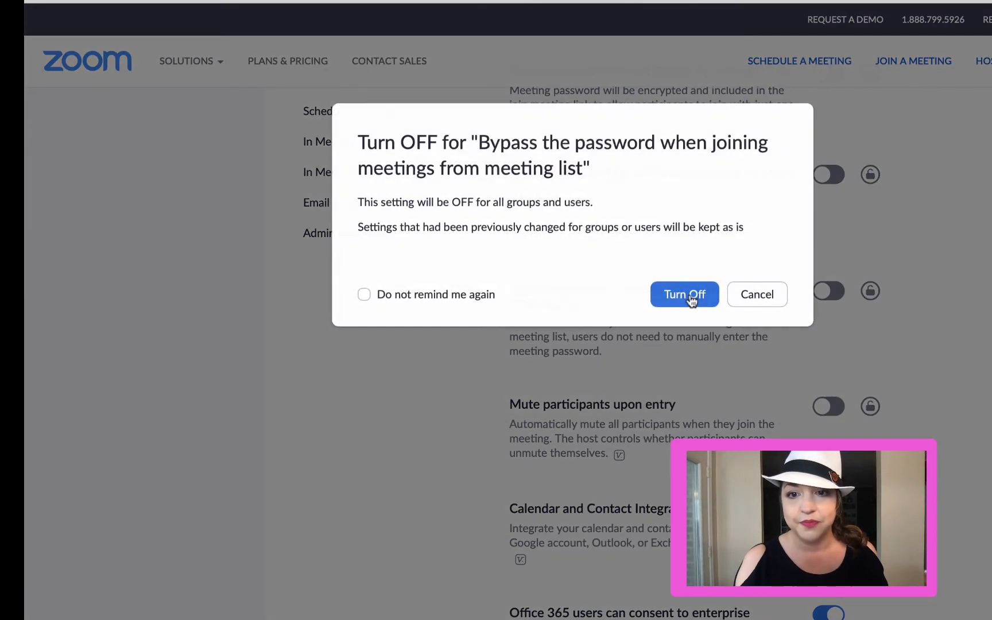
{"action": "left_click", "coordinate": [676, 303]}
{"action": "scroll", "coordinate": [675, 303], "scroll_direction": "down", "scroll_amount": 6}
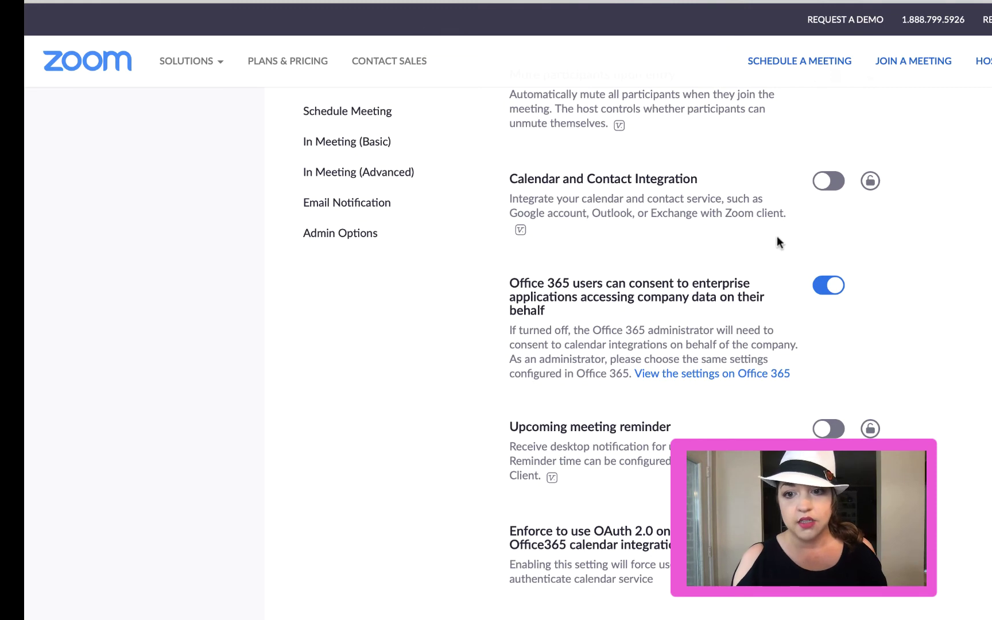
{"action": "scroll", "coordinate": [687, 317], "scroll_direction": "down", "scroll_amount": 1}
{"action": "scroll", "coordinate": [683, 317], "scroll_direction": "up", "scroll_amount": 10}
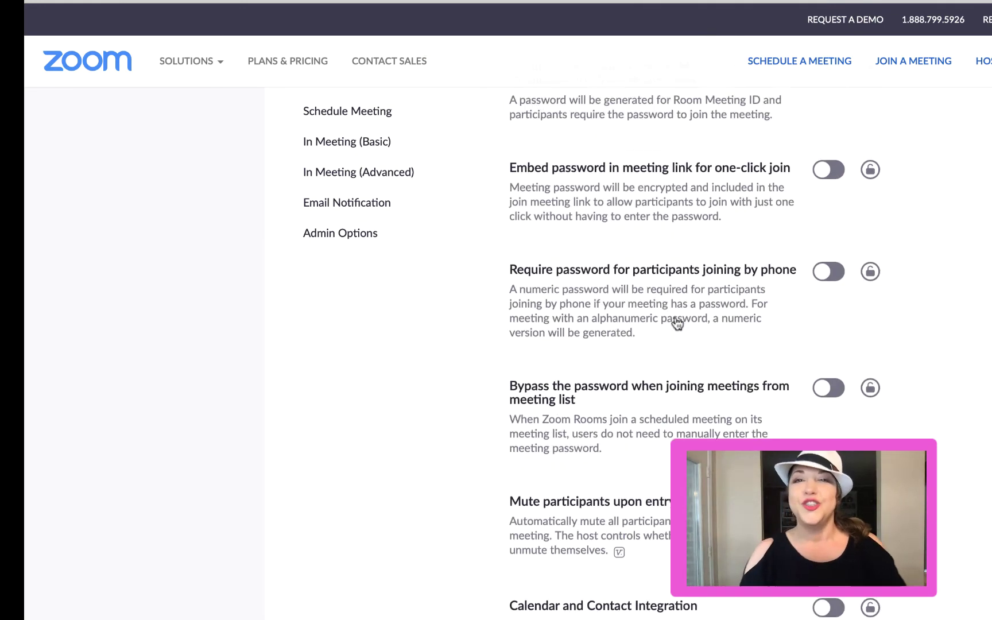
{"action": "scroll", "coordinate": [678, 323], "scroll_direction": "up", "scroll_amount": 5}
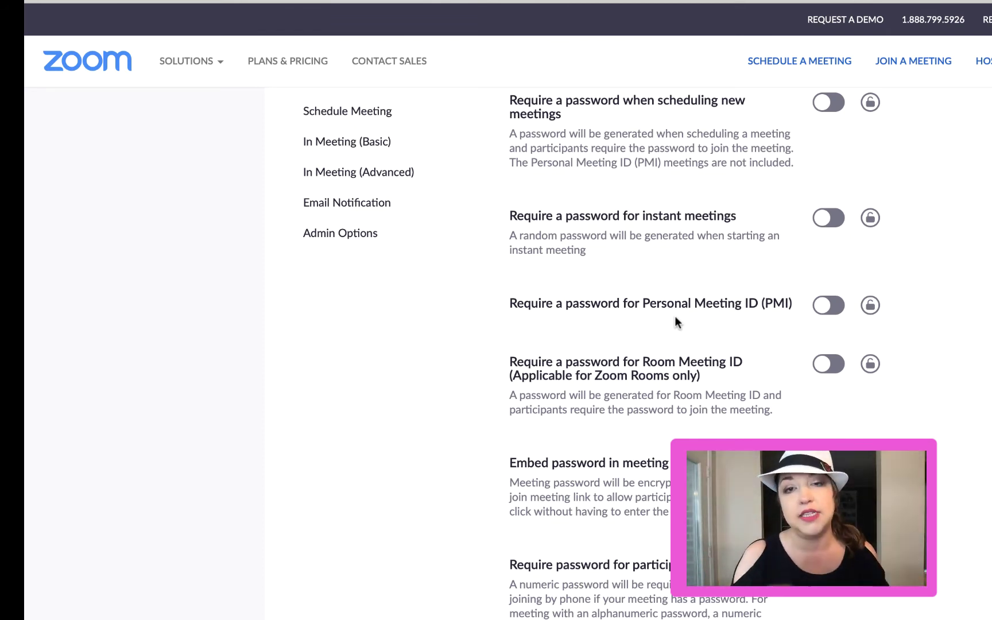
Switch off Waiting room under In Meeting (Advanced) and confirm Turn Off
{"action": "scroll", "coordinate": [676, 322], "scroll_direction": "down", "scroll_amount": 10}
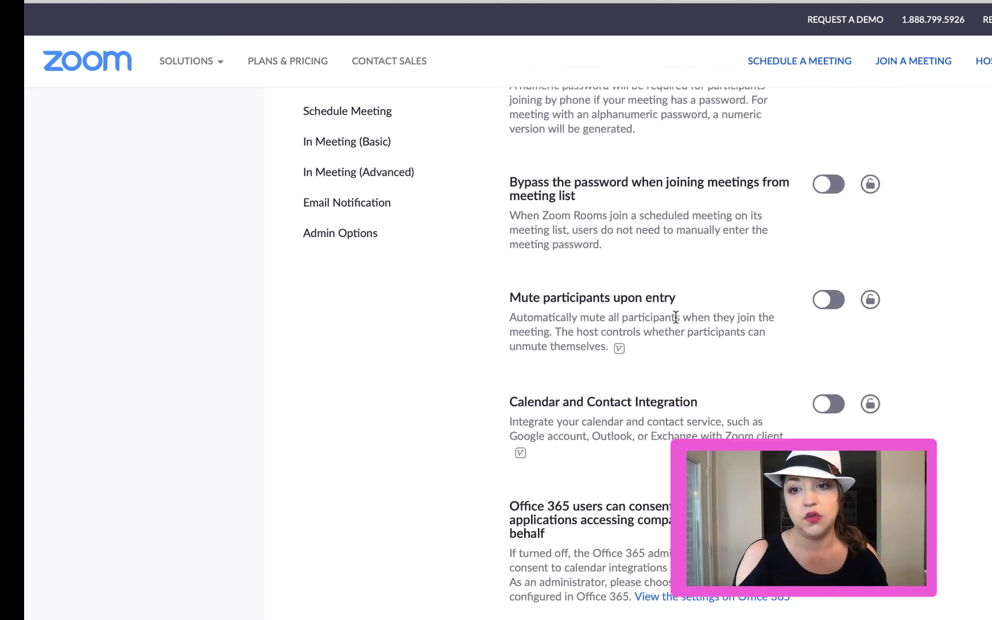
{"action": "scroll", "coordinate": [676, 322], "scroll_direction": "down", "scroll_amount": 8}
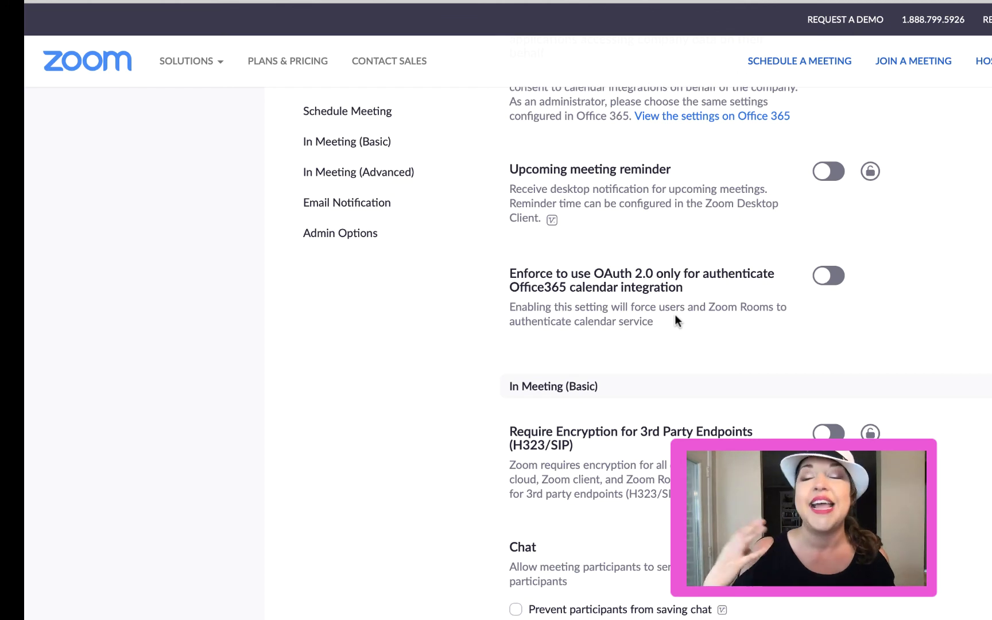
{"action": "scroll", "coordinate": [675, 316], "scroll_direction": "down", "scroll_amount": 3}
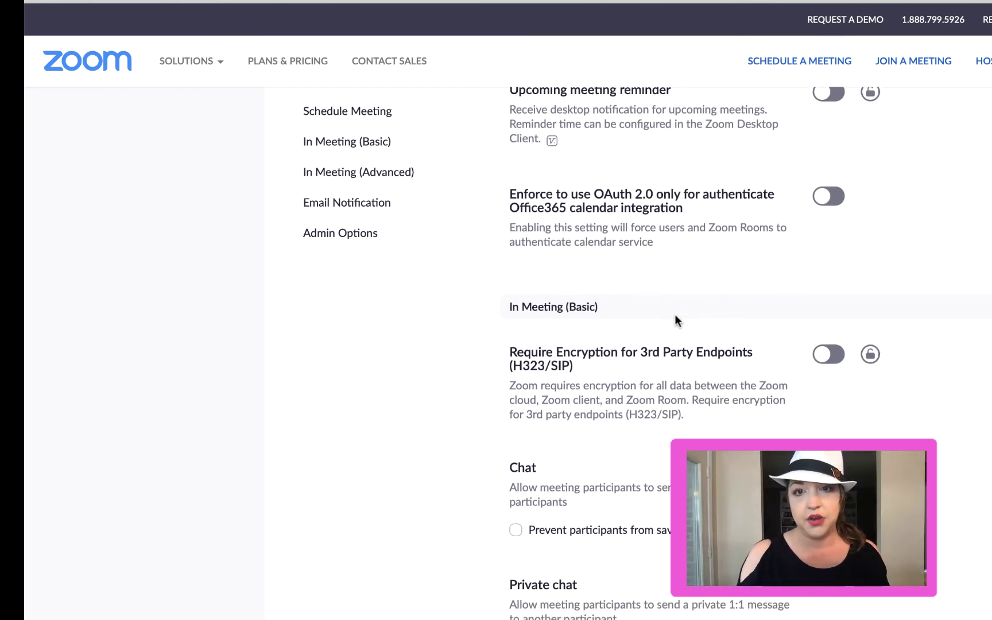
{"action": "scroll", "coordinate": [675, 320], "scroll_direction": "down", "scroll_amount": 2}
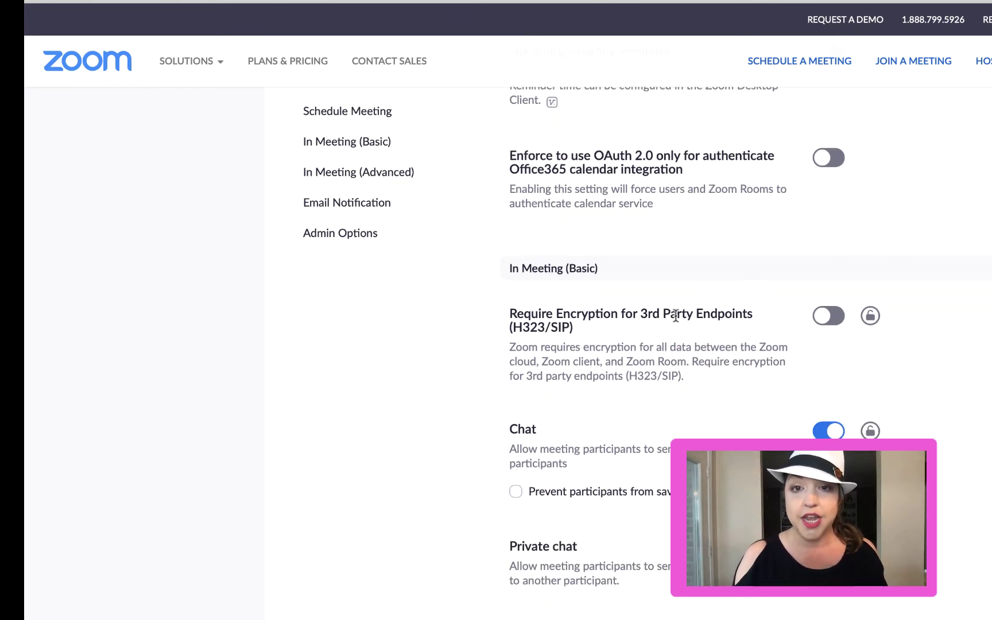
{"action": "scroll", "coordinate": [676, 316], "scroll_direction": "down", "scroll_amount": 15}
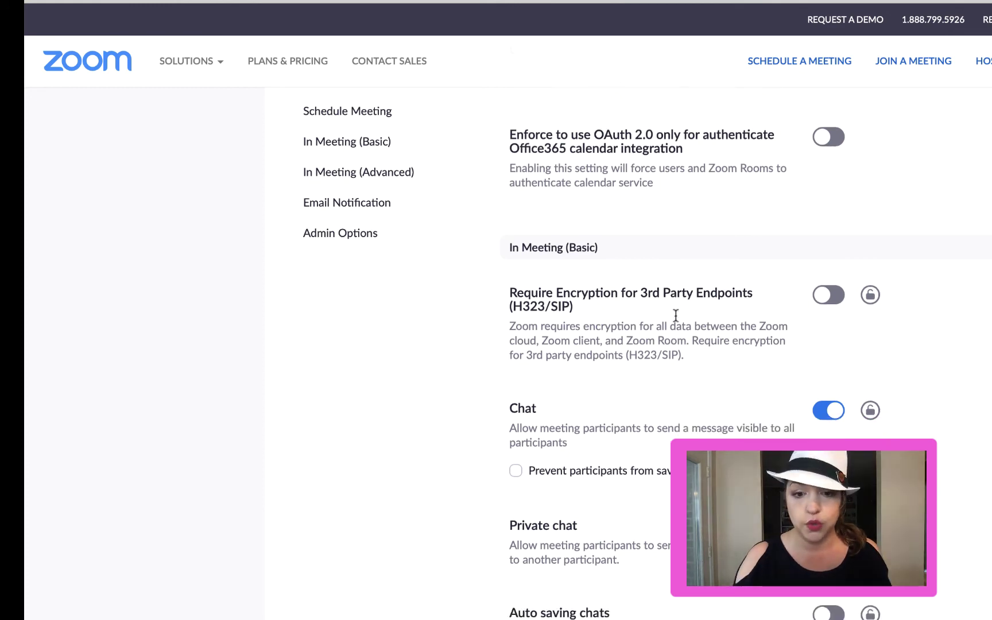
{"action": "scroll", "coordinate": [676, 316], "scroll_direction": "down", "scroll_amount": 20}
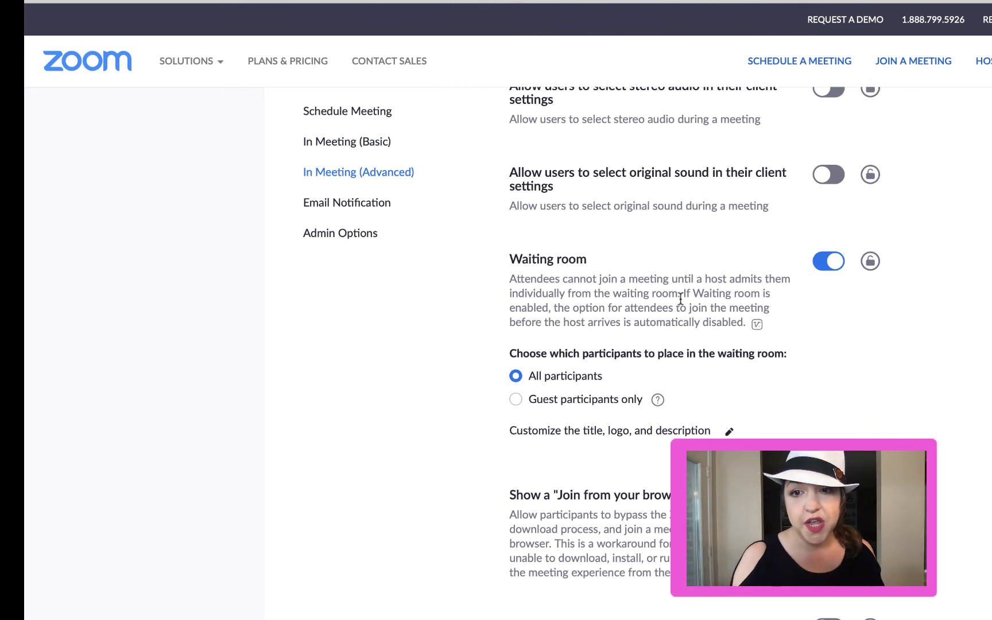
{"action": "scroll", "coordinate": [681, 299], "scroll_direction": "down", "scroll_amount": 2}
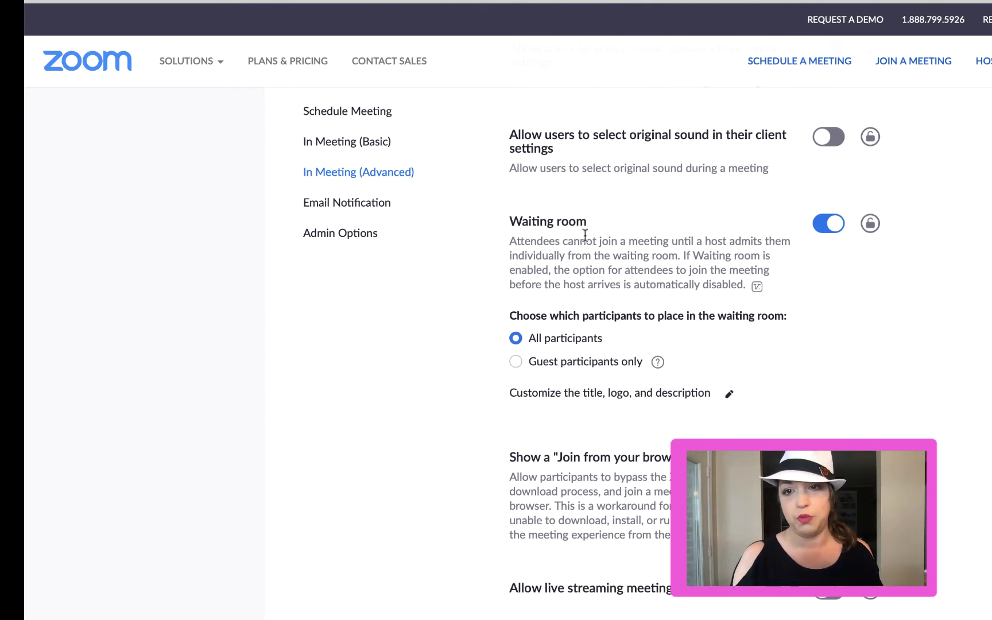
{"action": "scroll", "coordinate": [821, 229], "scroll_direction": "up", "scroll_amount": 10}
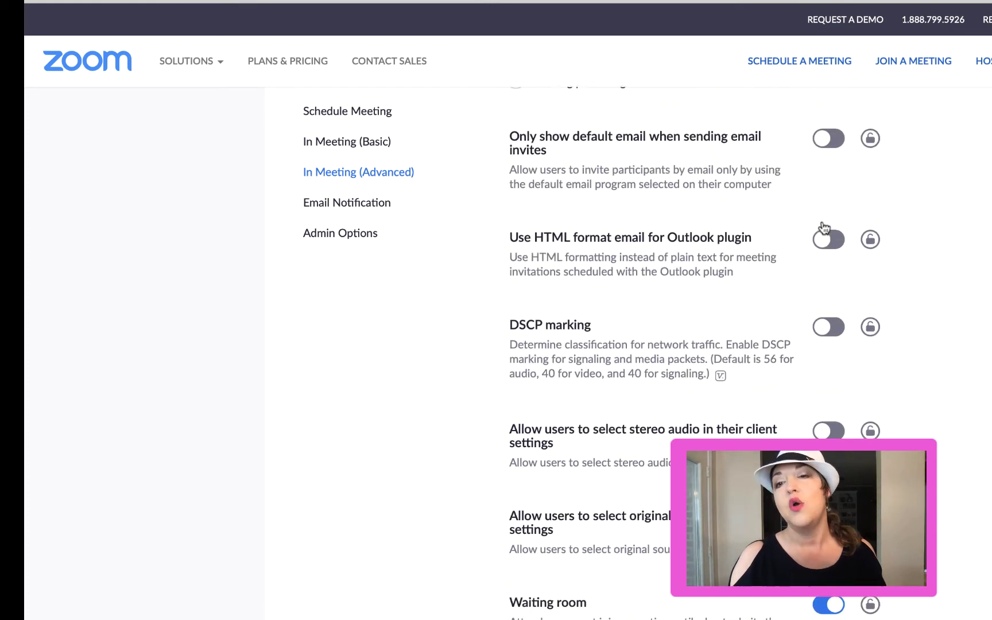
{"action": "scroll", "coordinate": [787, 363], "scroll_direction": "down", "scroll_amount": 9}
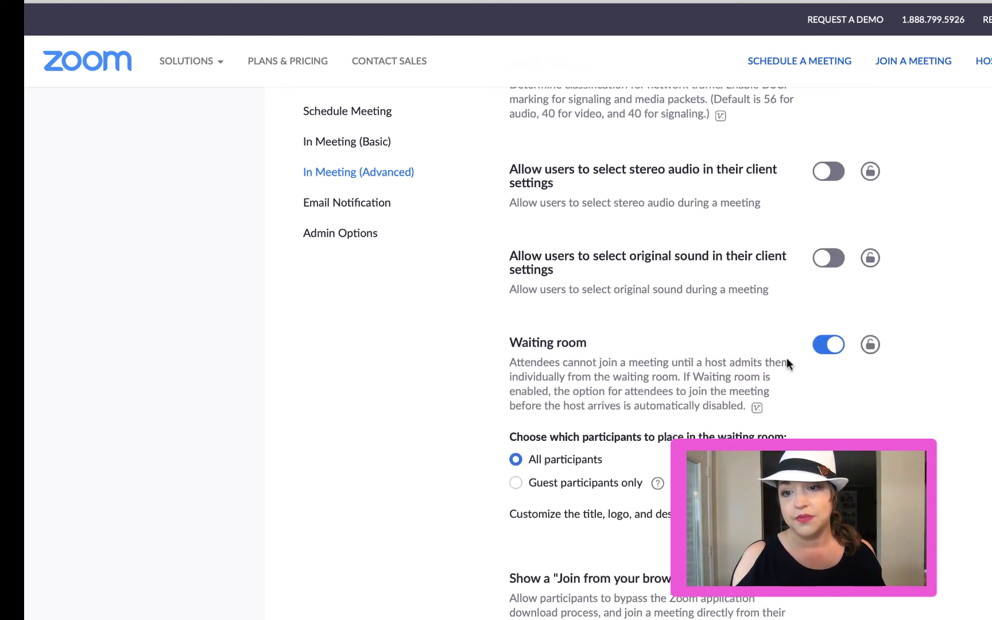
{"action": "scroll", "coordinate": [787, 357], "scroll_direction": "down", "scroll_amount": 1}
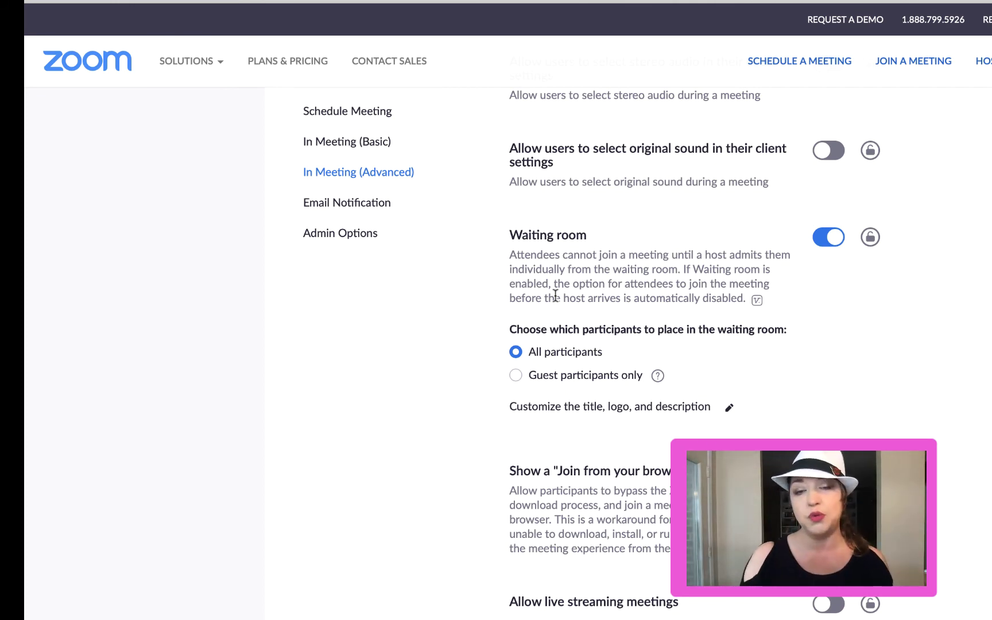
{"action": "left_click", "coordinate": [825, 239]}
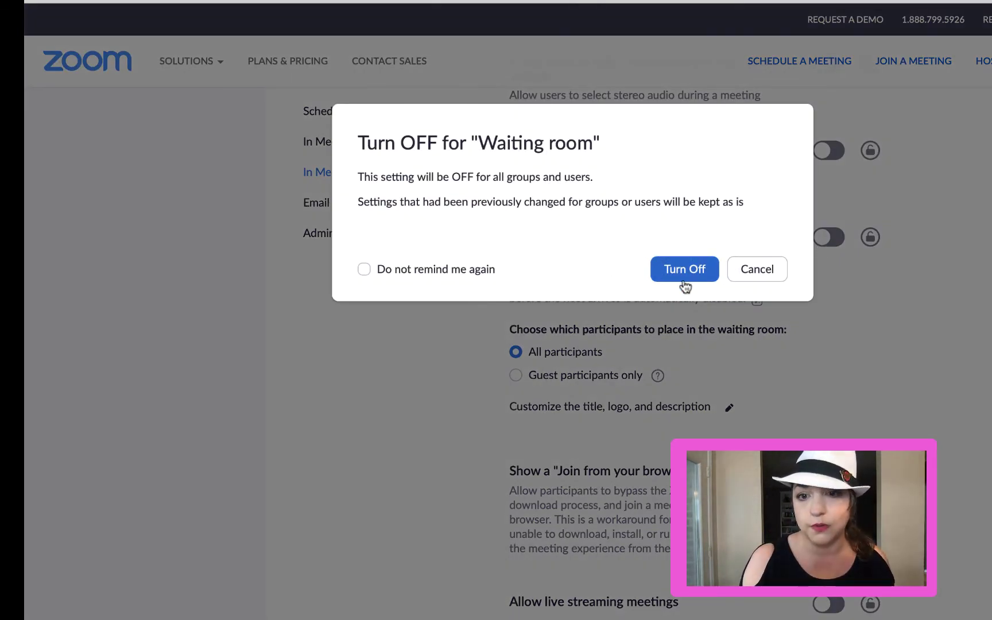
{"action": "left_click", "coordinate": [686, 281]}
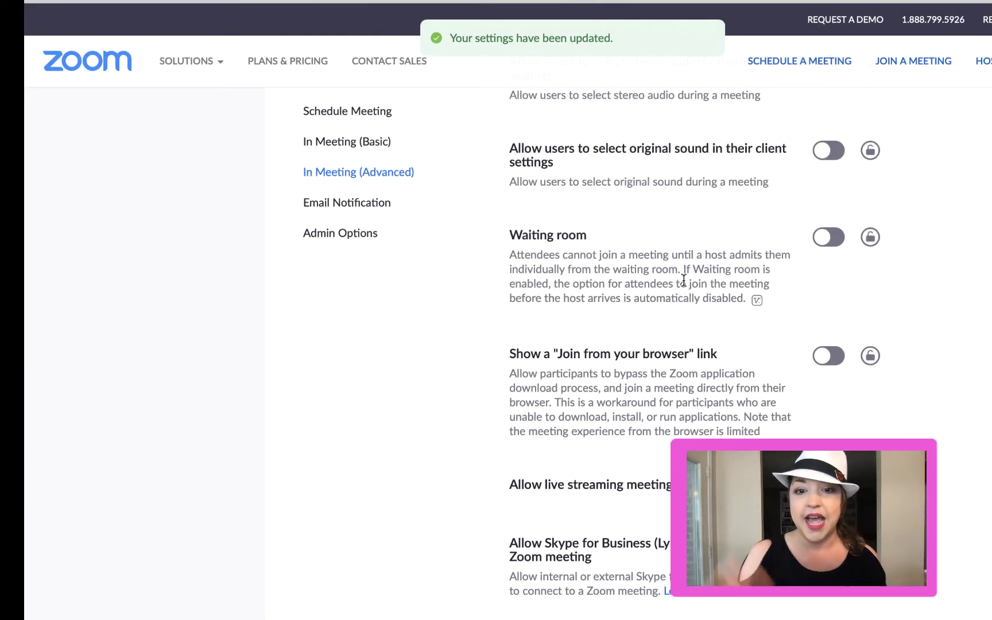
{"action": "scroll", "coordinate": [602, 288], "scroll_direction": "up", "scroll_amount": 10}
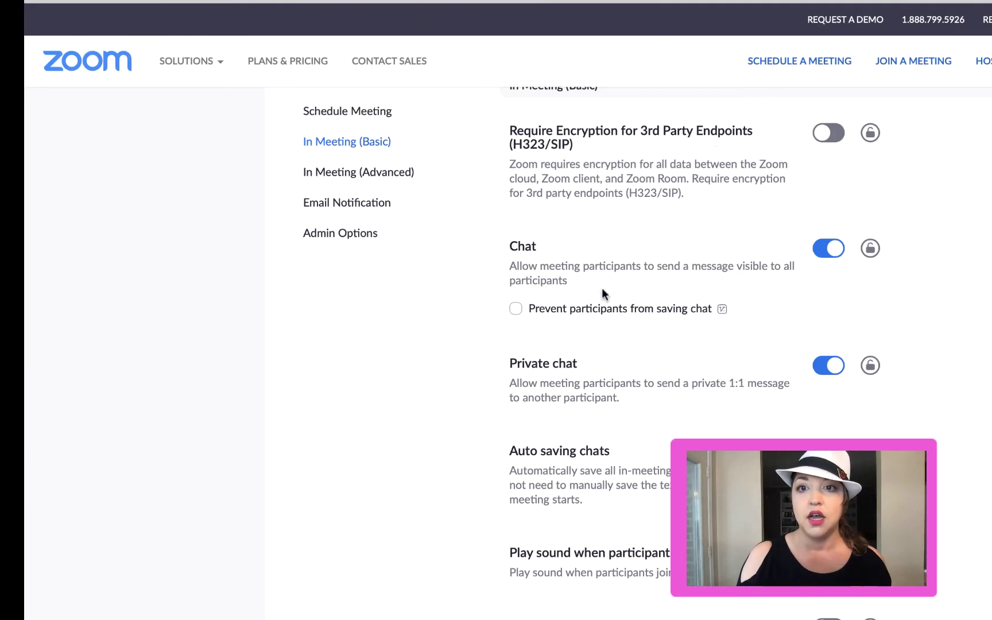
Open the Schedule a Meeting form, then switch to the Upcoming Meetings list in Meetings
{"action": "left_click", "coordinate": [765, 60]}
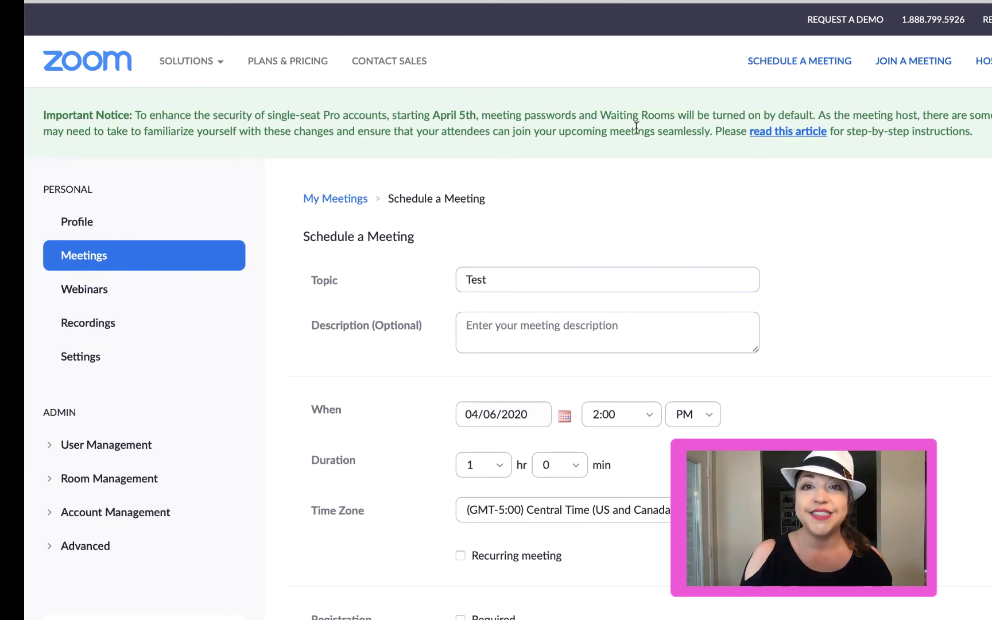
{"action": "left_click", "coordinate": [815, 63]}
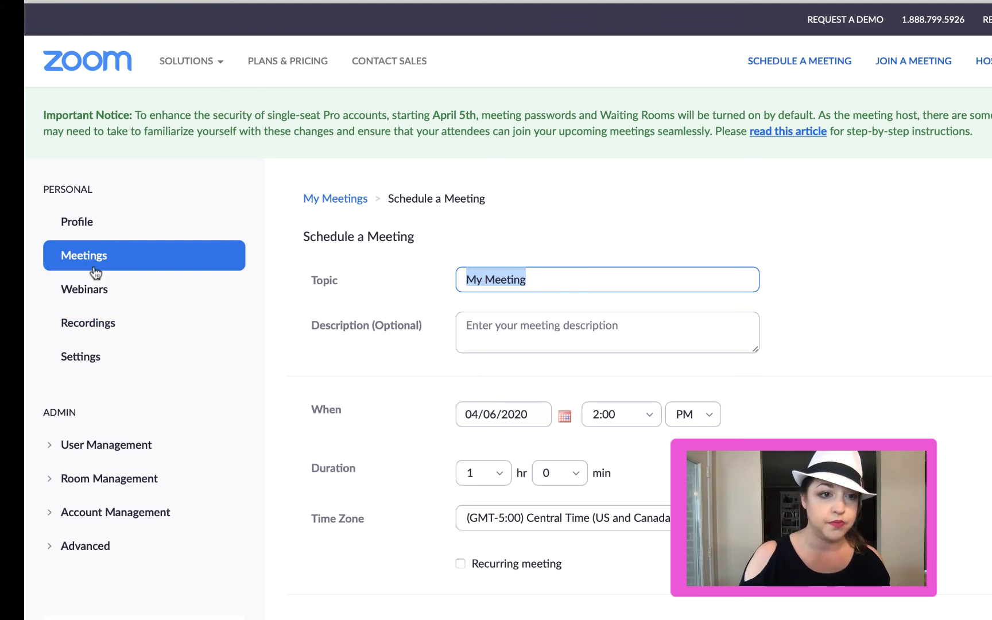
{"action": "left_click", "coordinate": [93, 265]}
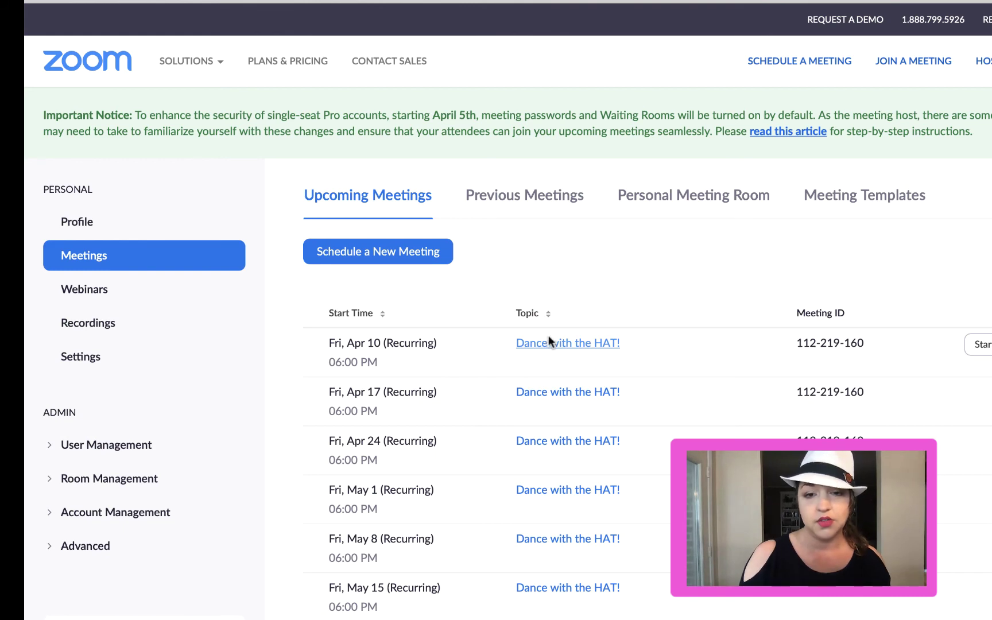
Open Dance with the HAT! and edit all occurrences of the recurring meeting
{"action": "left_click", "coordinate": [548, 343]}
{"action": "scroll", "coordinate": [549, 339], "scroll_direction": "down", "scroll_amount": 10}
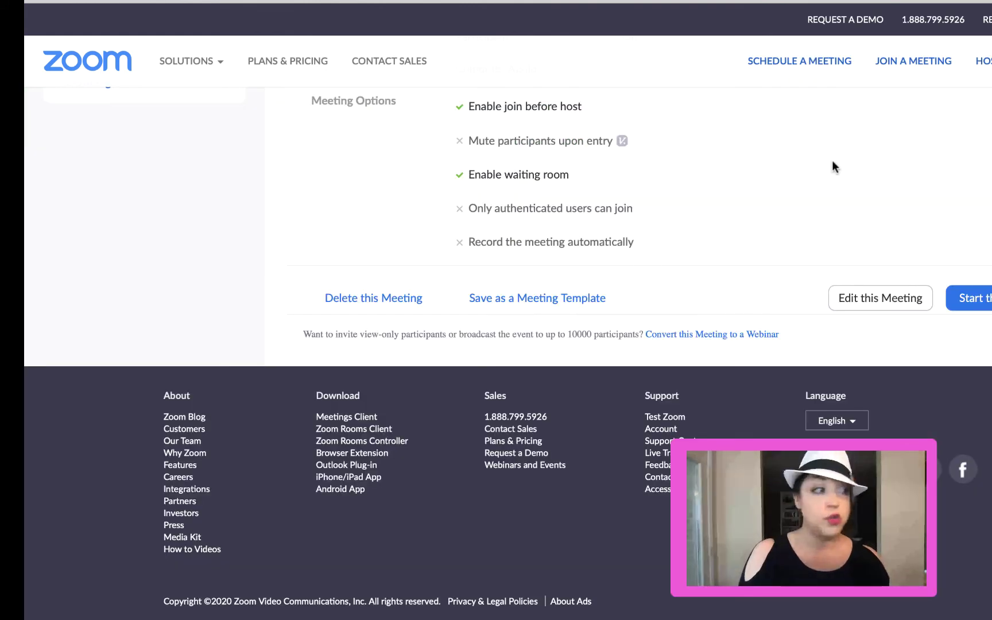
{"action": "left_click", "coordinate": [891, 305]}
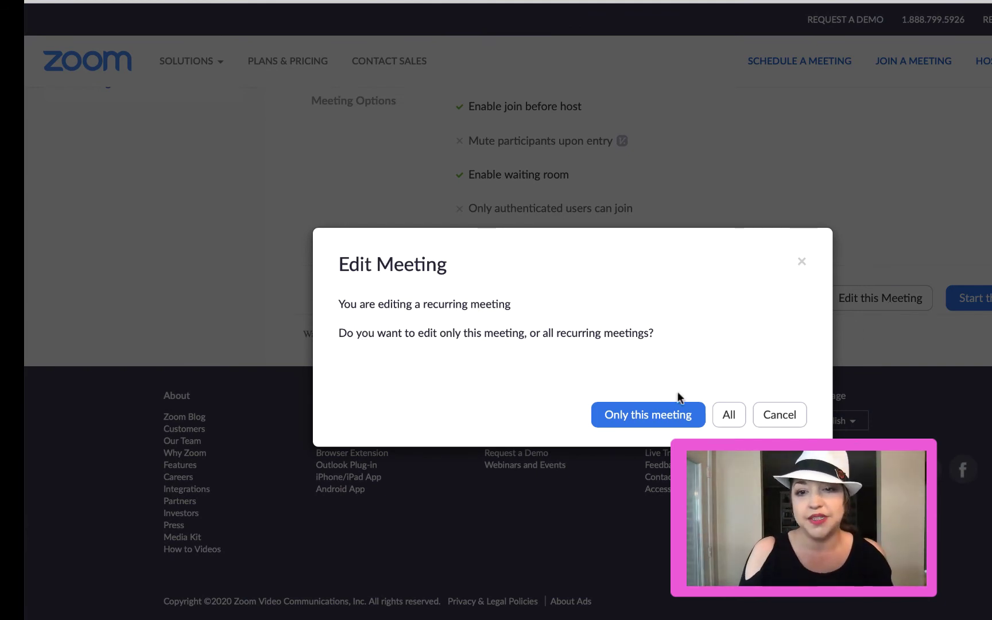
{"action": "left_click", "coordinate": [728, 414]}
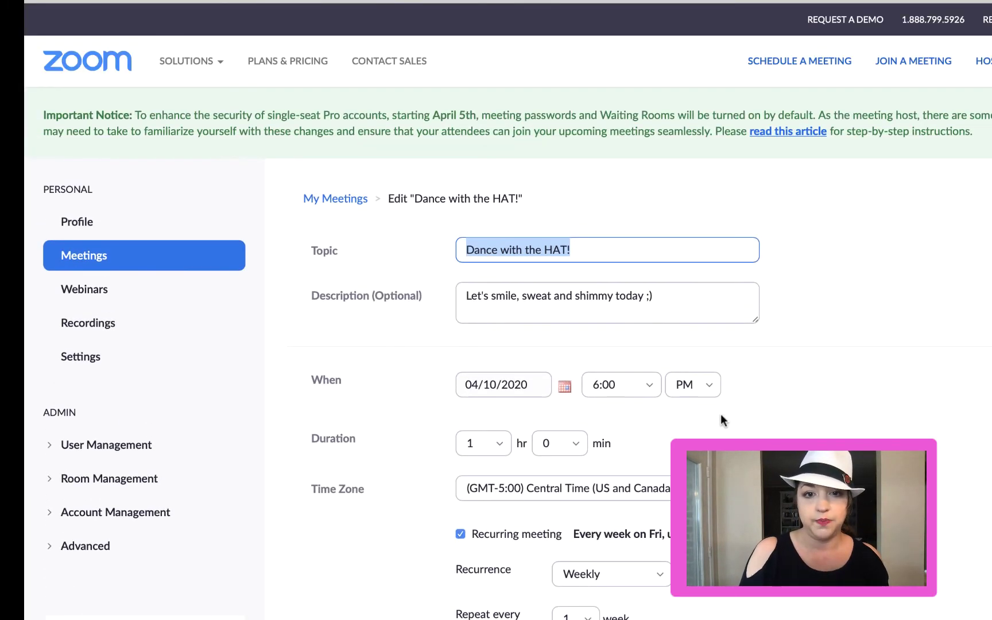
Uncheck Require meeting password and Enable waiting room for Dance with the HAT!, save, and start a new meeting
{"action": "scroll", "coordinate": [721, 420], "scroll_direction": "down", "scroll_amount": 5}
{"action": "scroll", "coordinate": [721, 419], "scroll_direction": "down", "scroll_amount": 5}
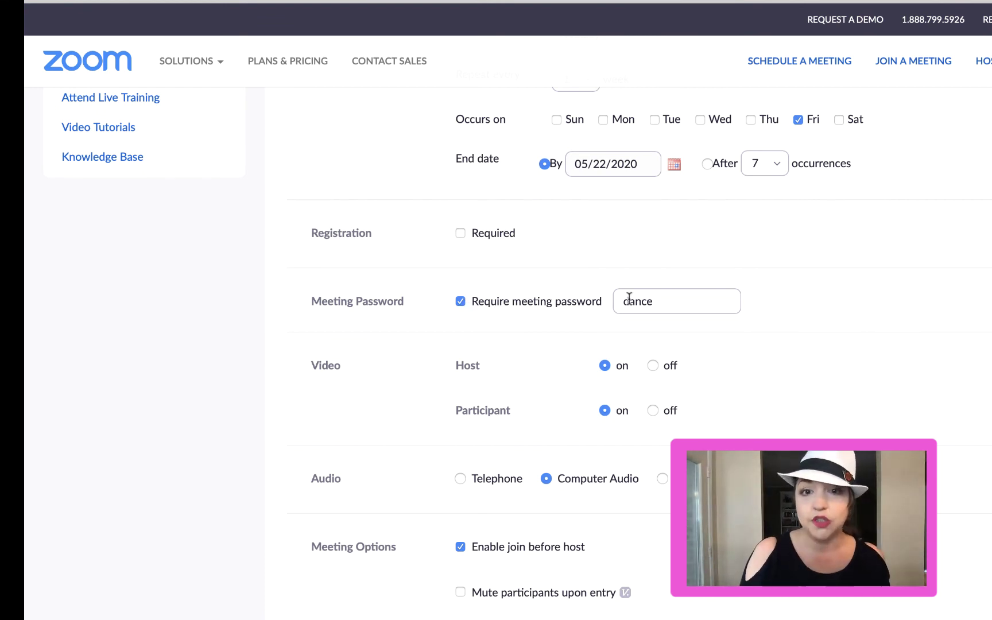
{"action": "left_click", "coordinate": [461, 302]}
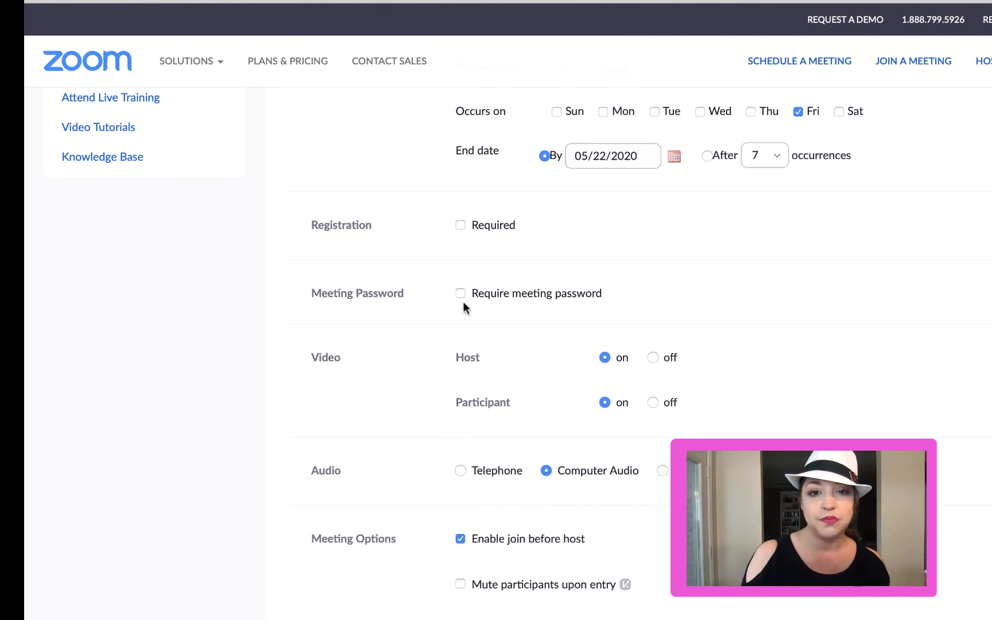
{"action": "scroll", "coordinate": [462, 301], "scroll_direction": "down", "scroll_amount": 5}
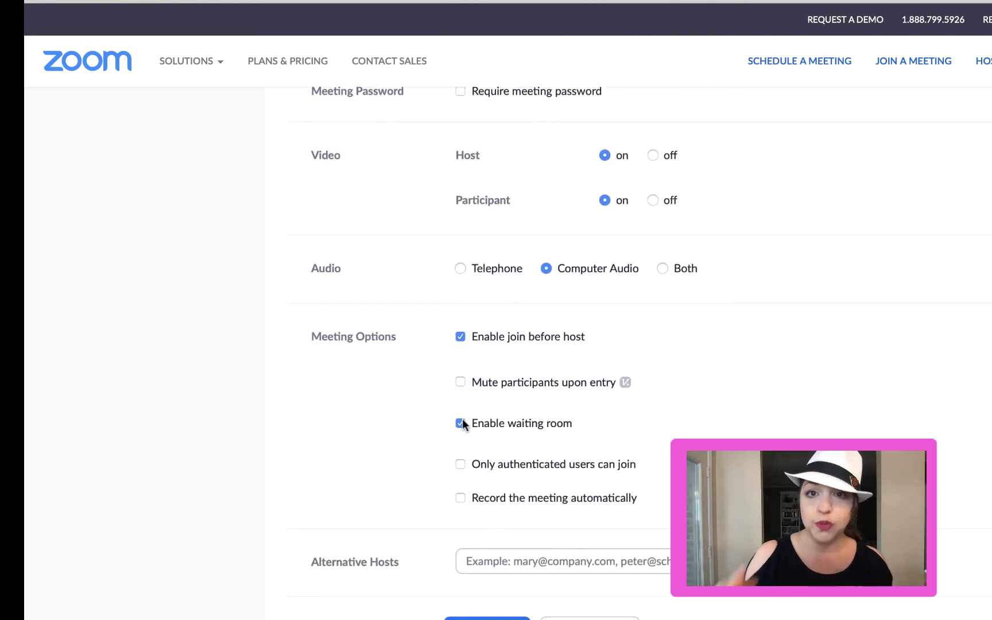
{"action": "left_click", "coordinate": [459, 423]}
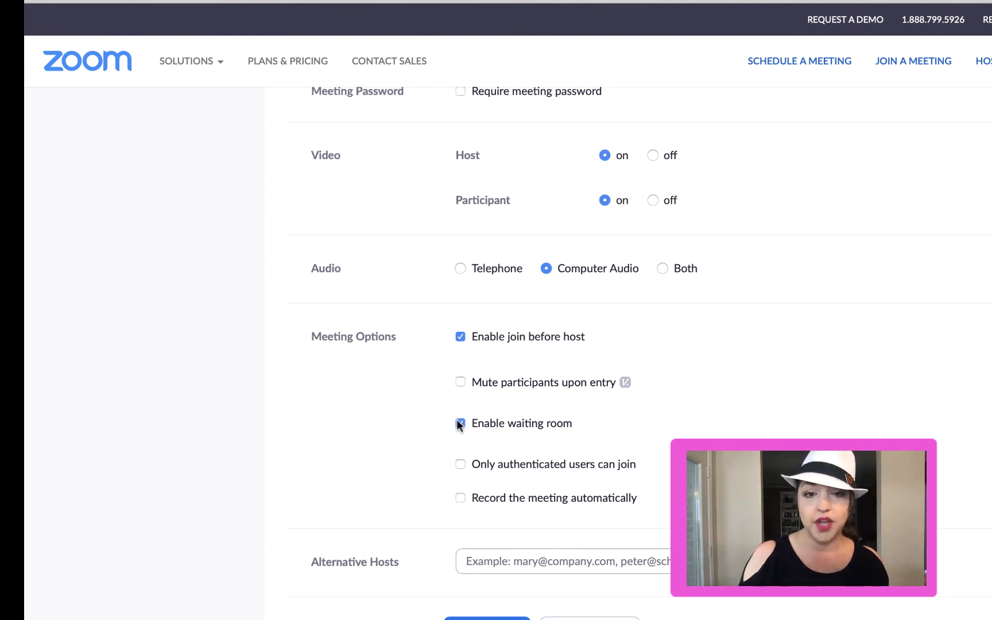
{"action": "scroll", "coordinate": [457, 421], "scroll_direction": "down", "scroll_amount": 2}
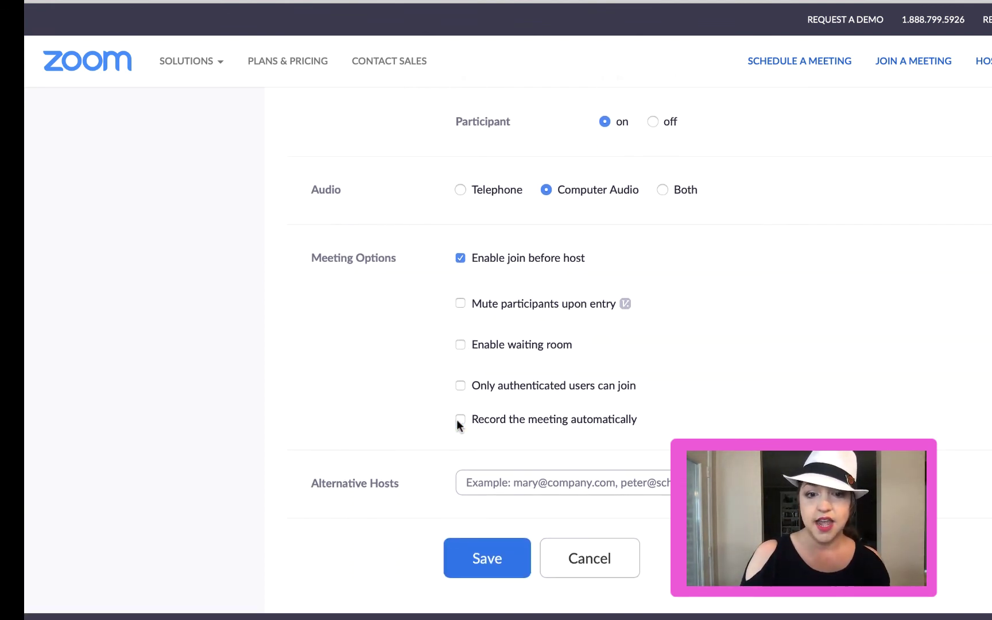
{"action": "left_click", "coordinate": [480, 560]}
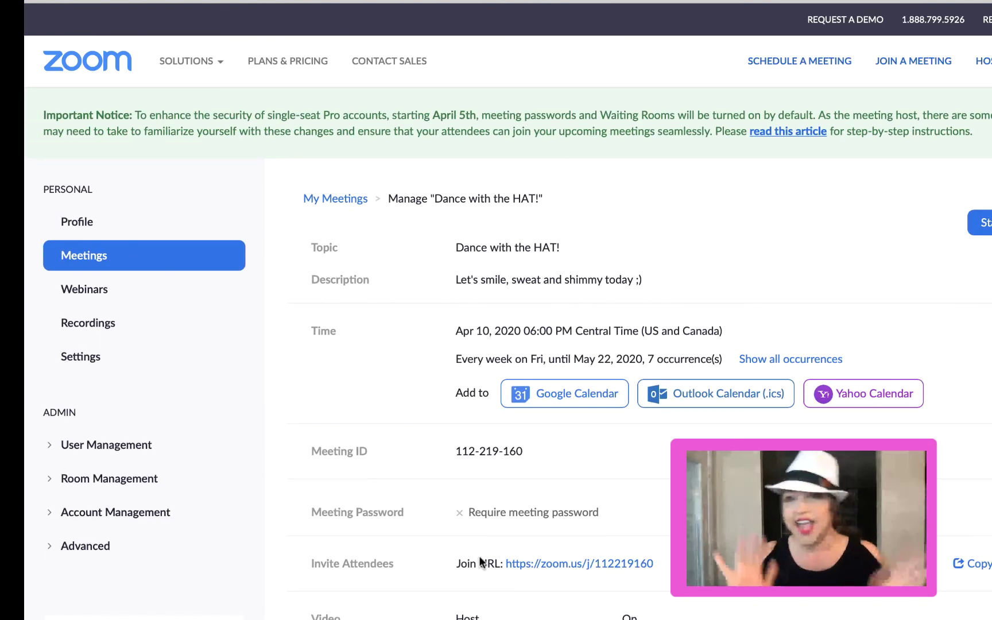
{"action": "left_click", "coordinate": [791, 59]}
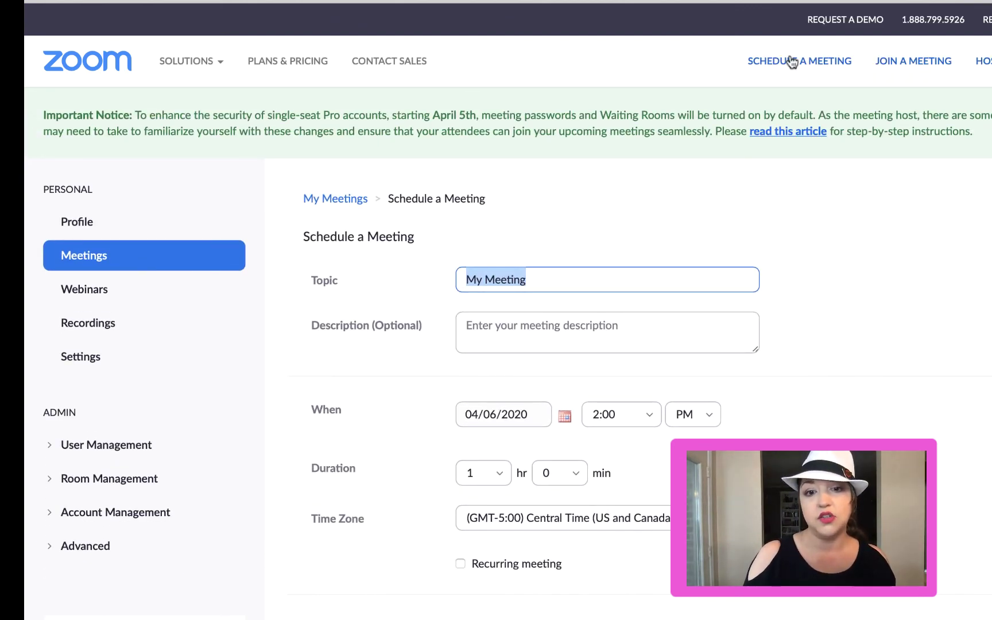
Replace the new meeting's generated password with a custom one, then uncheck Require meeting password
{"action": "scroll", "coordinate": [560, 317], "scroll_direction": "down", "scroll_amount": 3}
{"action": "scroll", "coordinate": [560, 318], "scroll_direction": "down", "scroll_amount": 3}
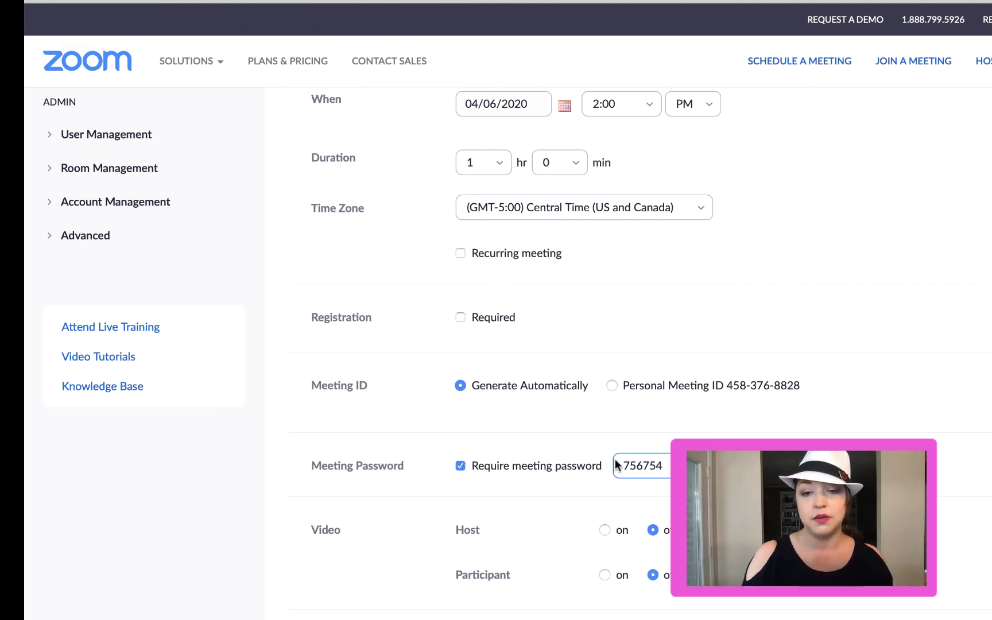
{"action": "left_click_drag", "start_coordinate": [658, 461], "coordinate": [628, 458]}
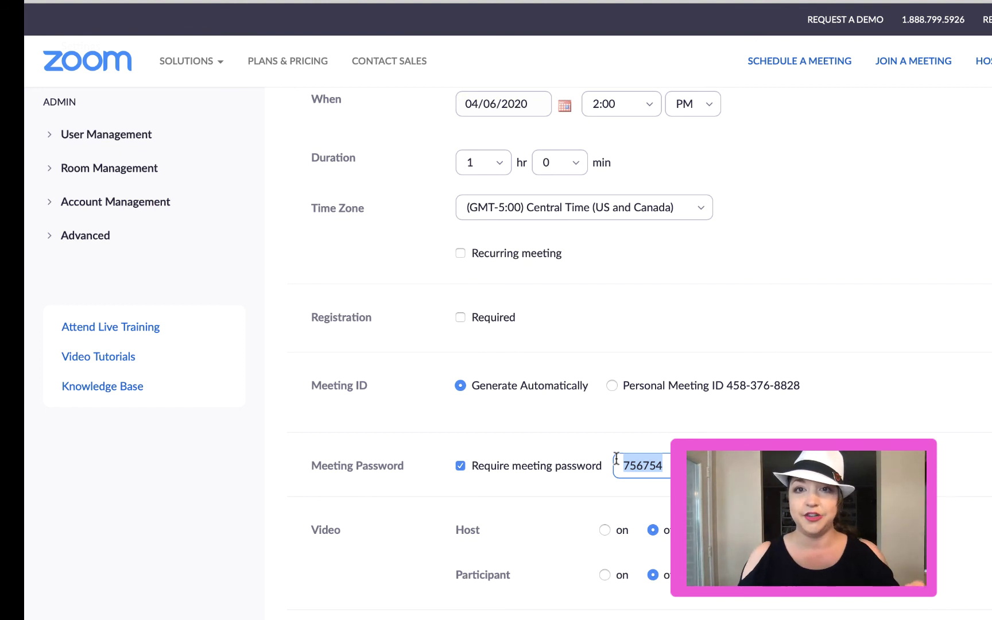
{"action": "type", "text": "dance"}
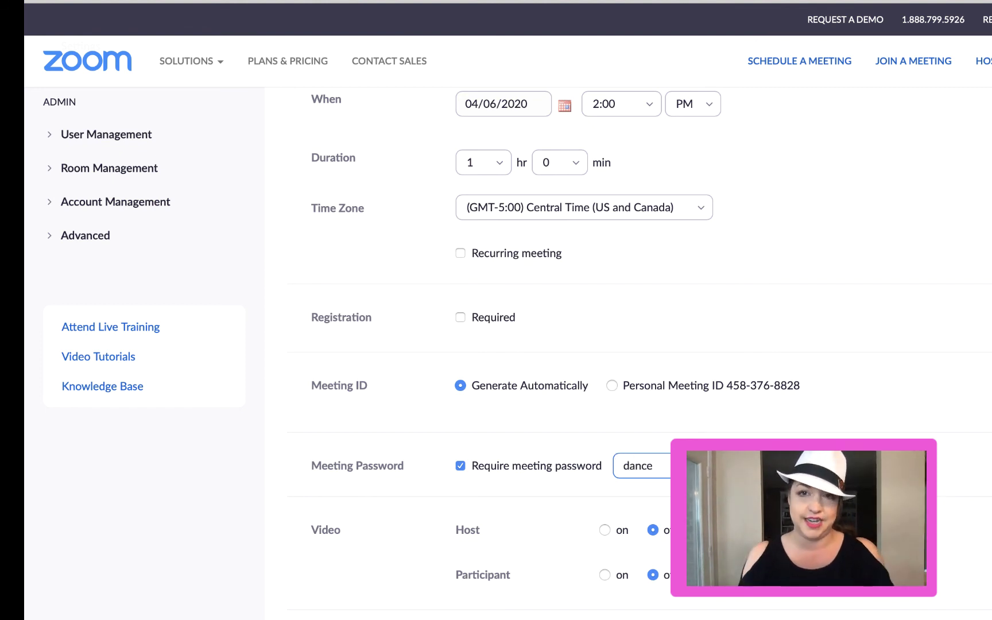
{"action": "scroll", "coordinate": [616, 457], "scroll_direction": "down", "scroll_amount": 2}
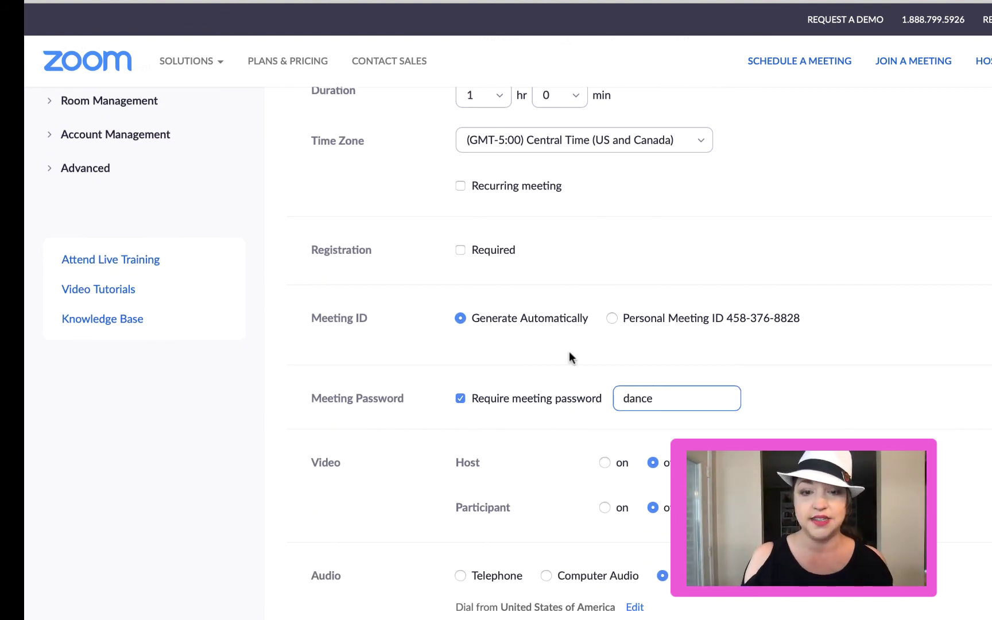
{"action": "scroll", "coordinate": [570, 353], "scroll_direction": "down", "scroll_amount": 2}
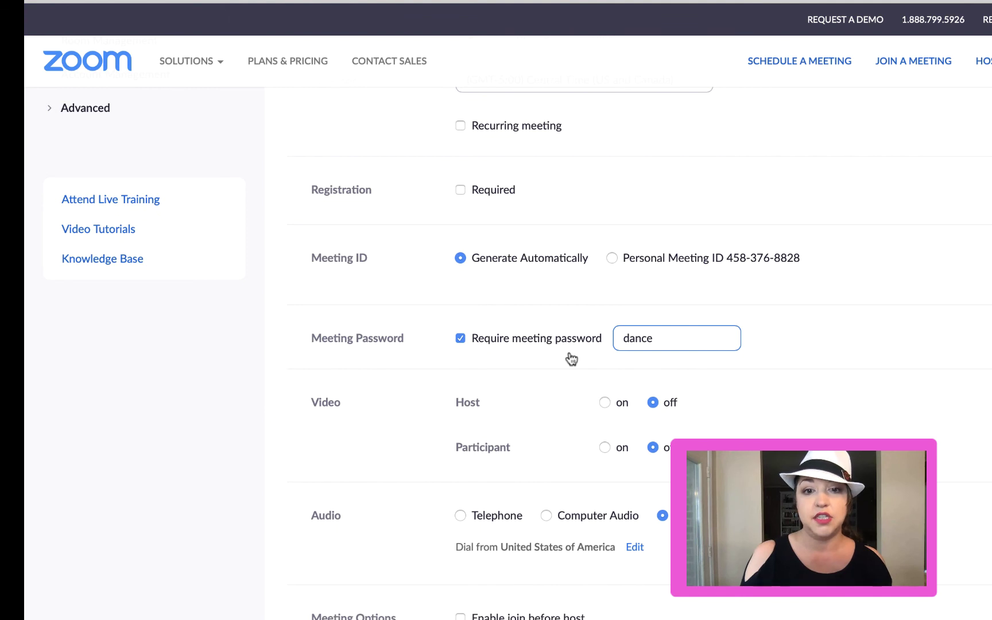
{"action": "left_click", "coordinate": [461, 332]}
{"action": "scroll", "coordinate": [462, 336], "scroll_direction": "down", "scroll_amount": 10}
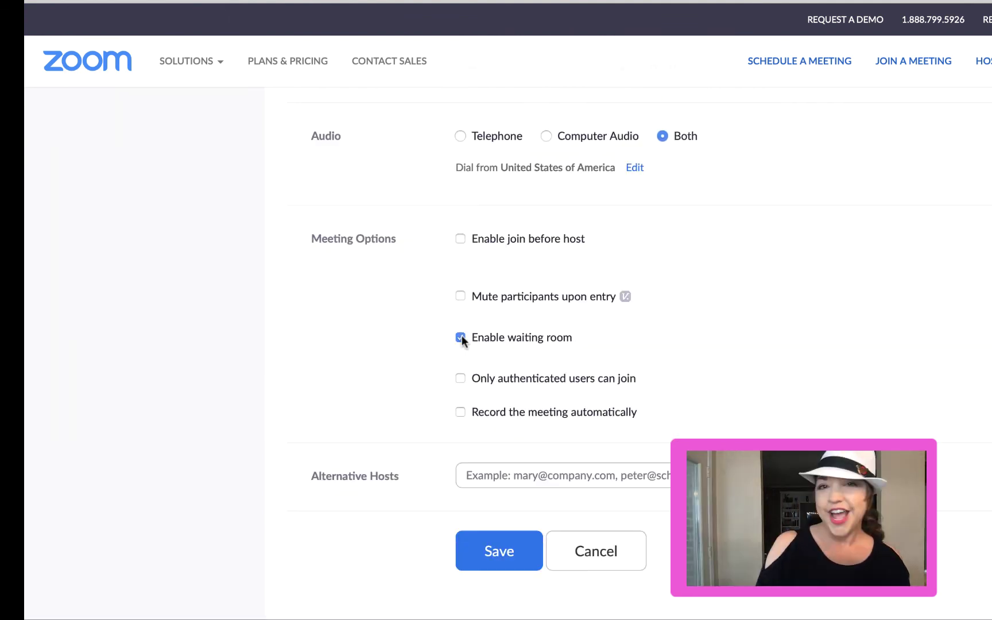